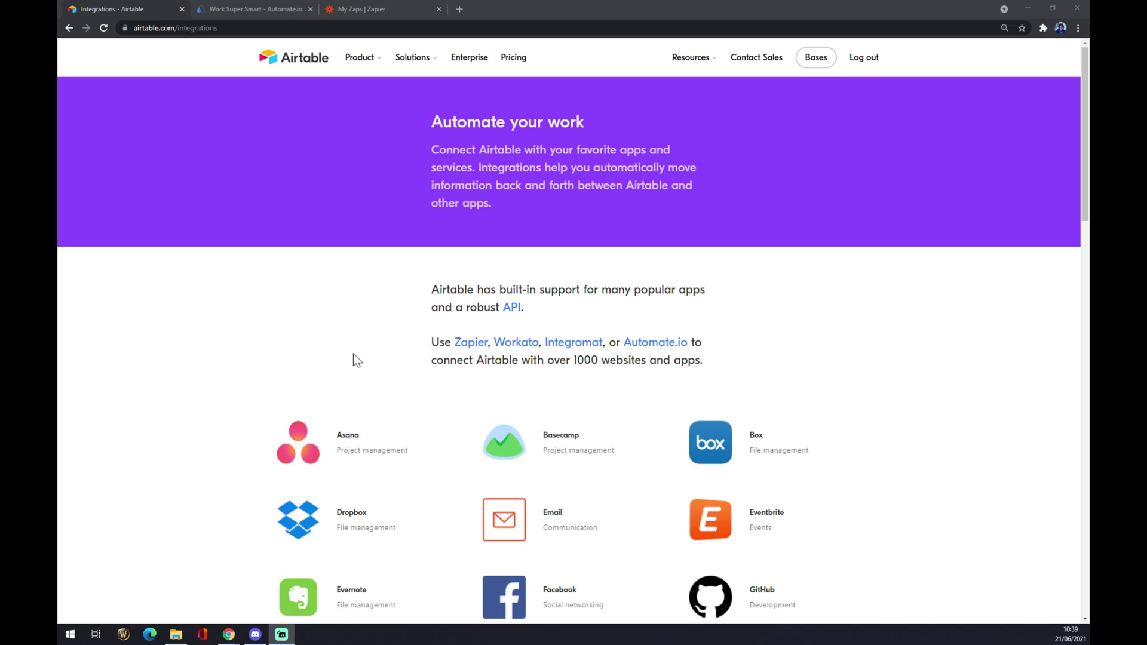
Scroll through Airtable's Integrations page listing Asana, Slack, Trello, Zapier and Automate.io
scroll(763, 363, down, 10)
scroll(930, 340, down, 6)
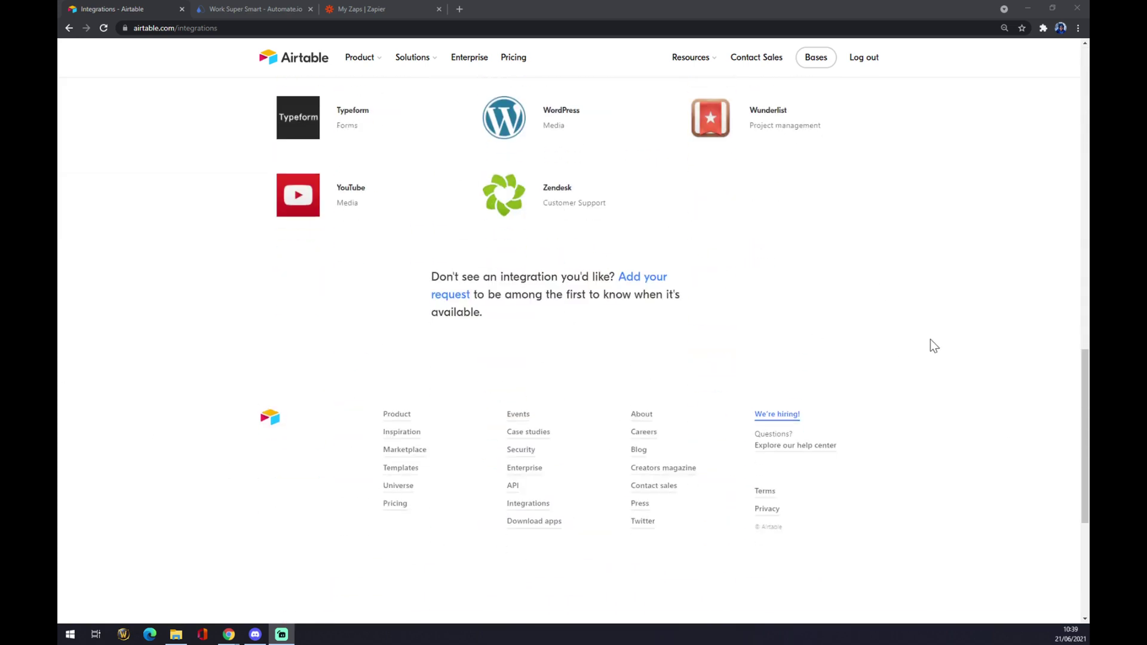
scroll(930, 341, up, 4)
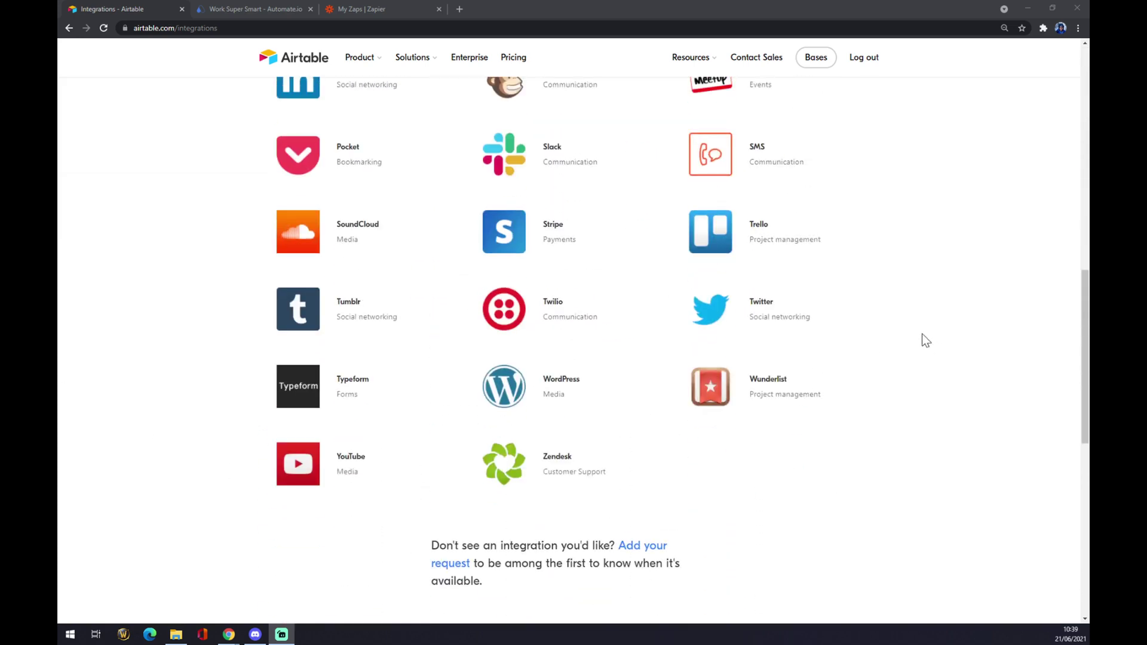
scroll(921, 334, up, 10)
scroll(931, 333, up, 1)
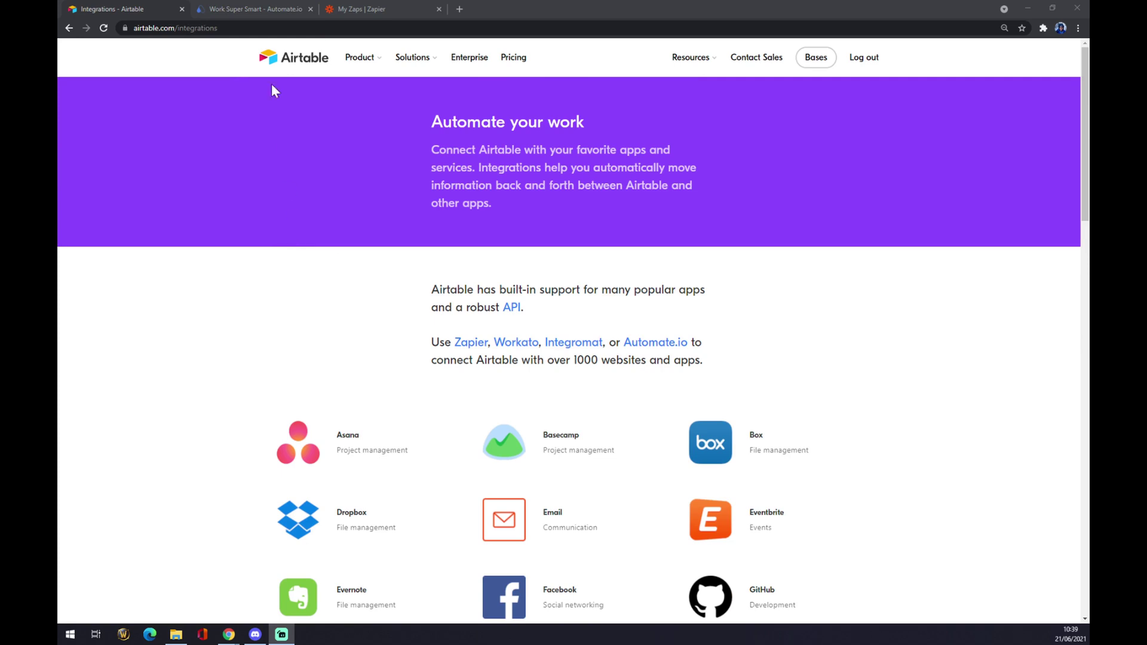
Switch to the Automate.io site and bring up its Integrations menu of popular apps
click(250, 8)
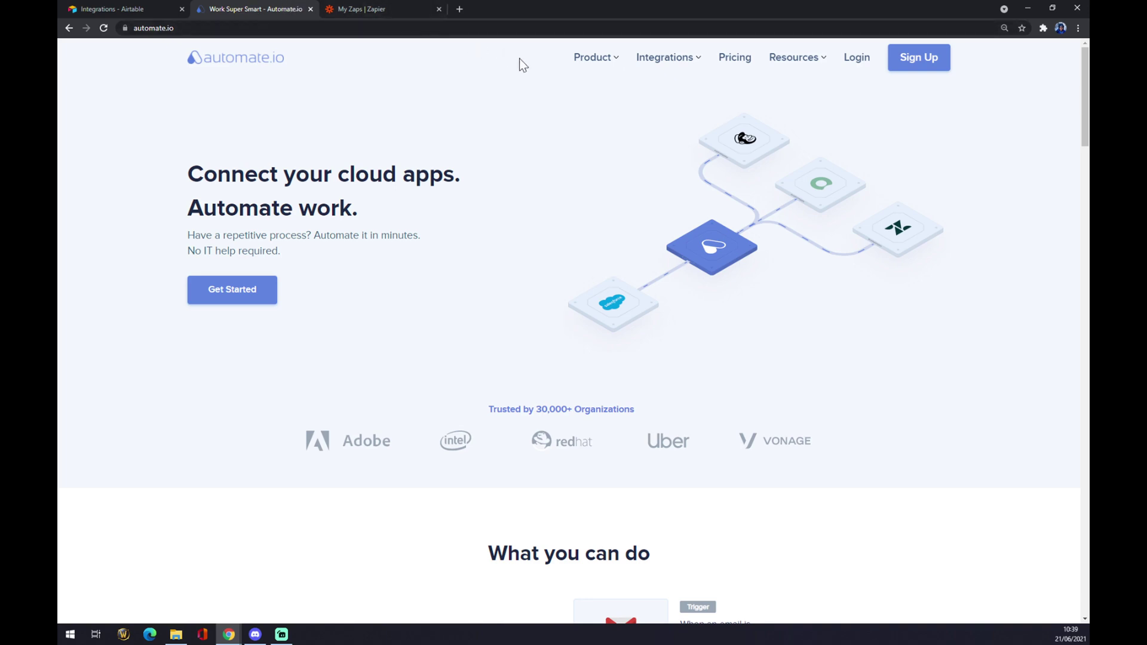
mouse_move(671, 67)
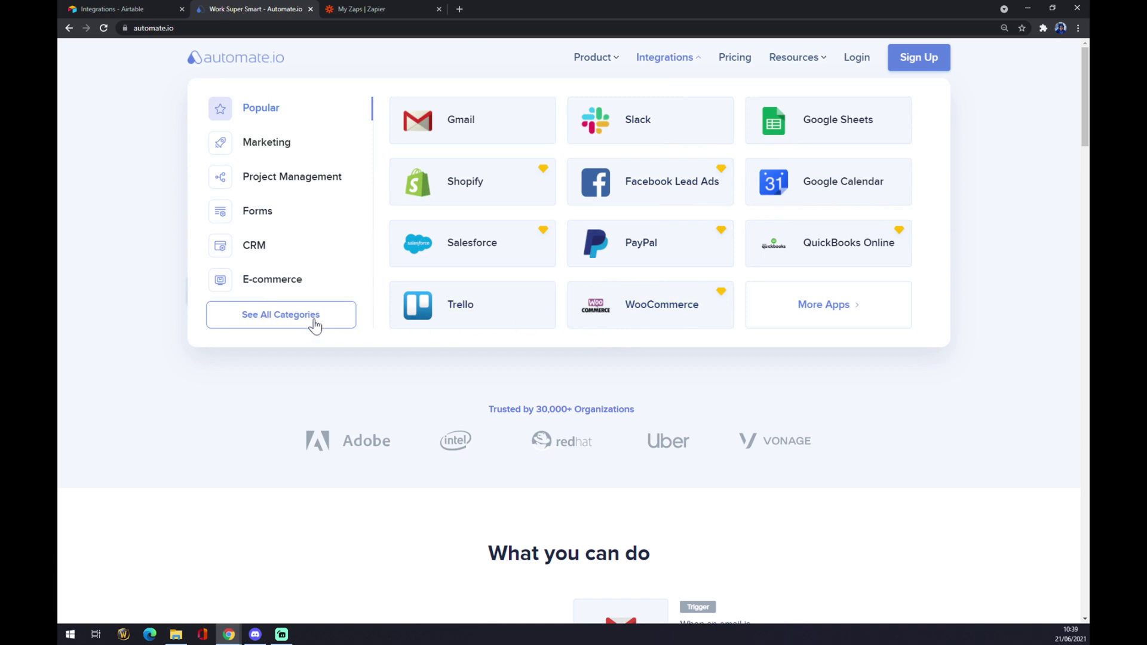
Find Airtable among all Automate.io integrations and search its partner apps for 'outlo'
click(283, 324)
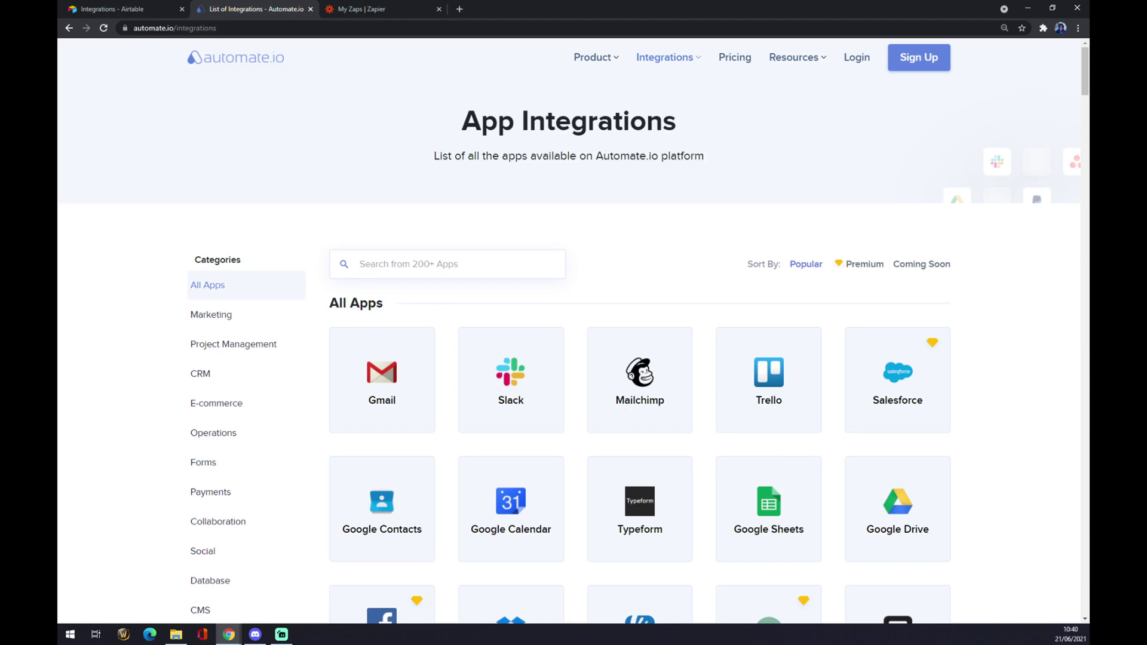
text(airta)
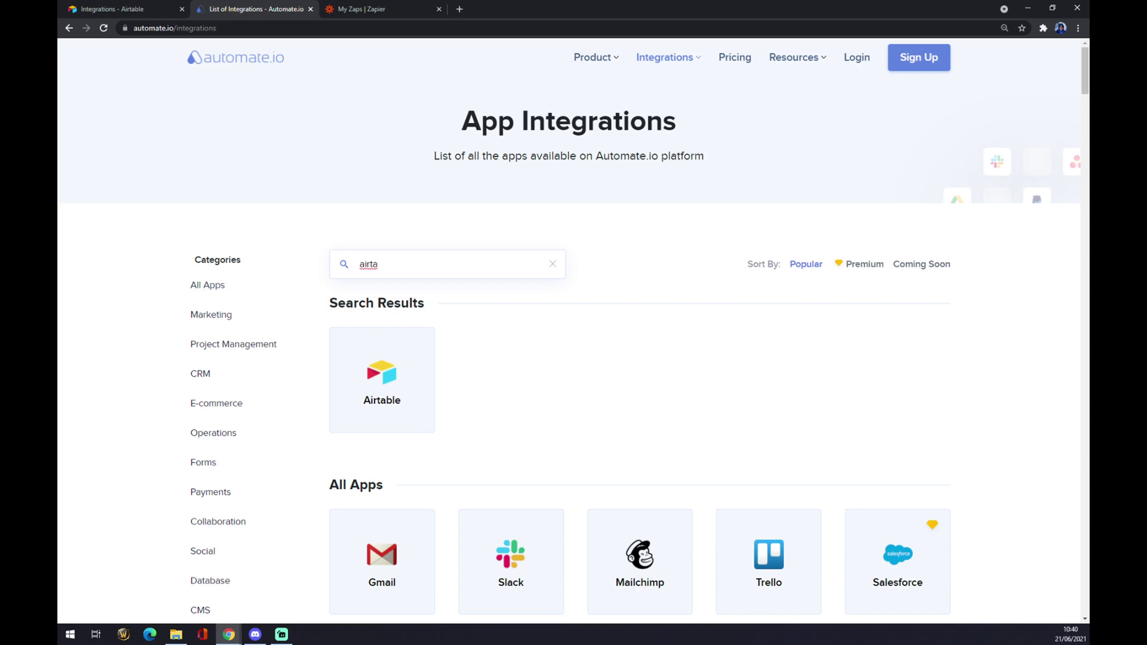
click(398, 377)
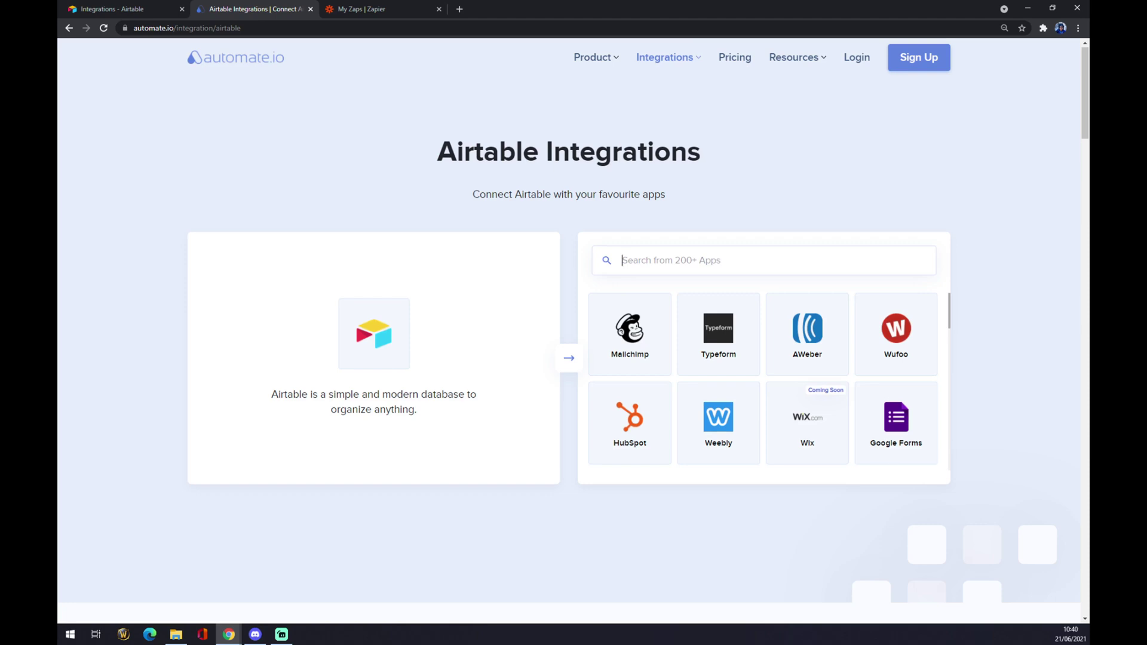
text(outlo)
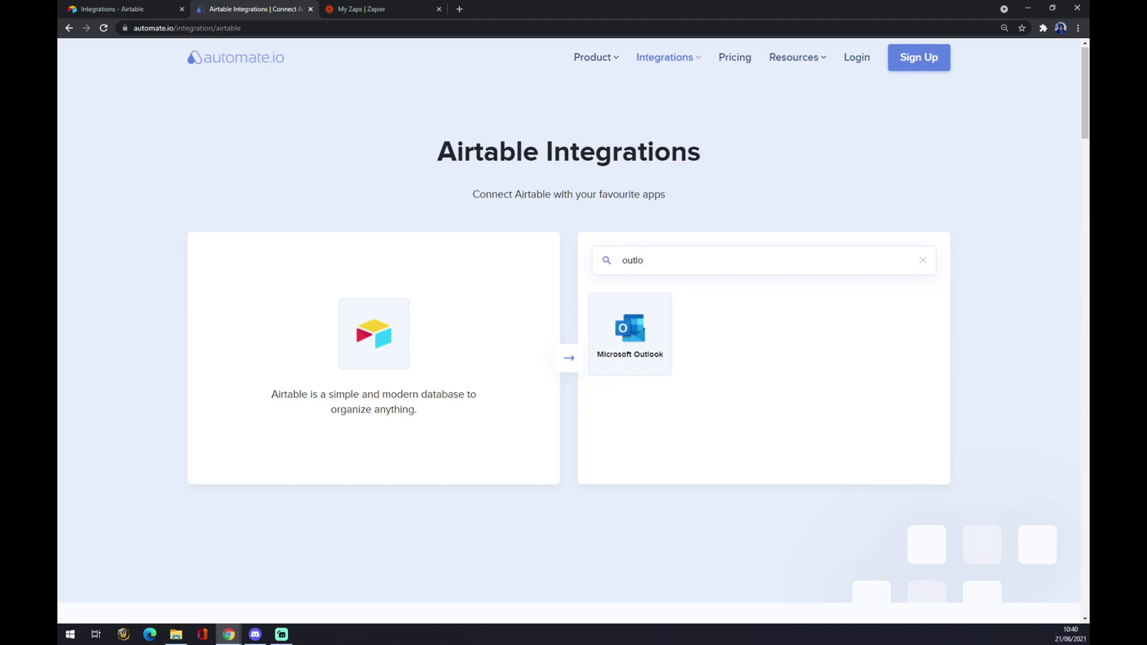
Open the Airtable and Microsoft Outlook integration page and scroll to Create your own Integration
click(642, 323)
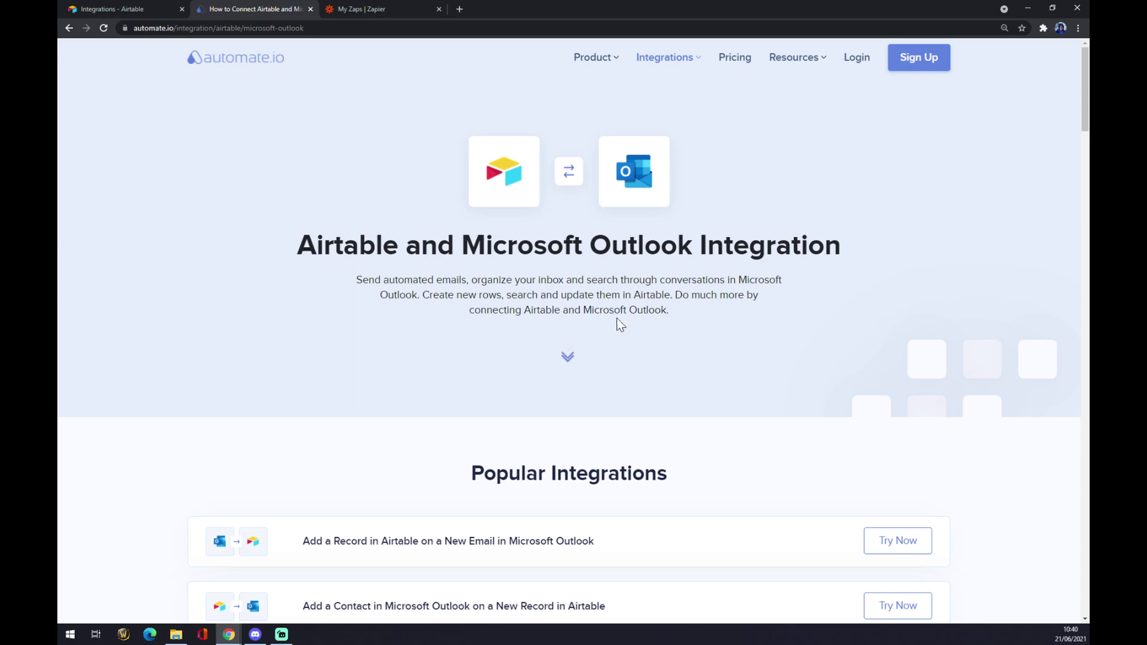
scroll(608, 324, down, 1)
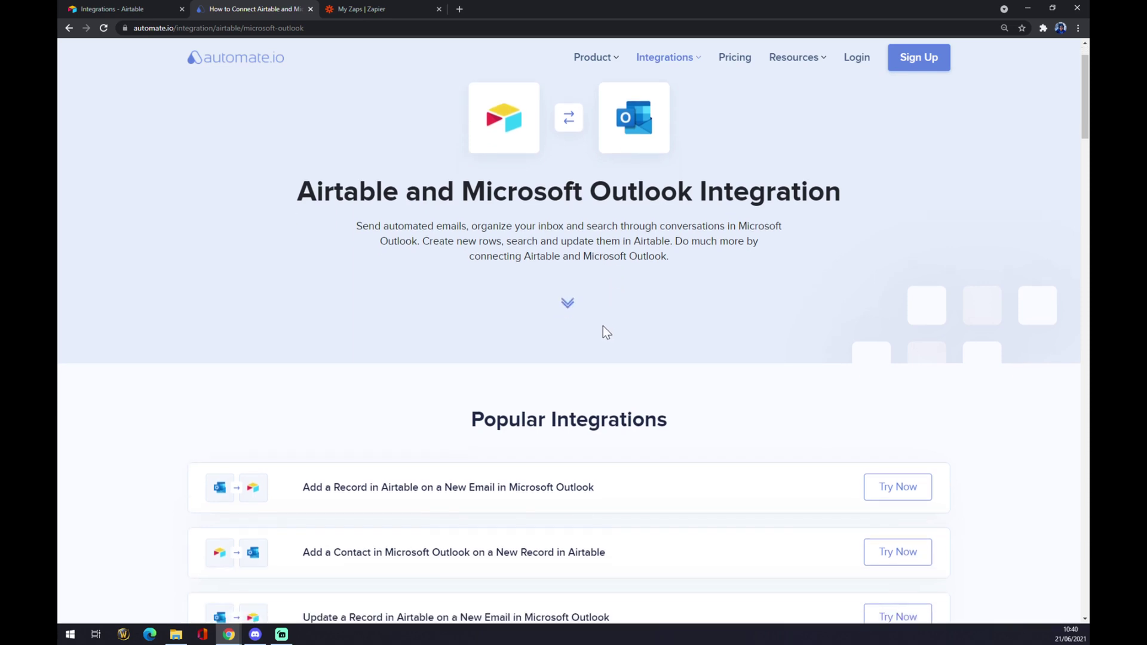
scroll(596, 329, down, 12)
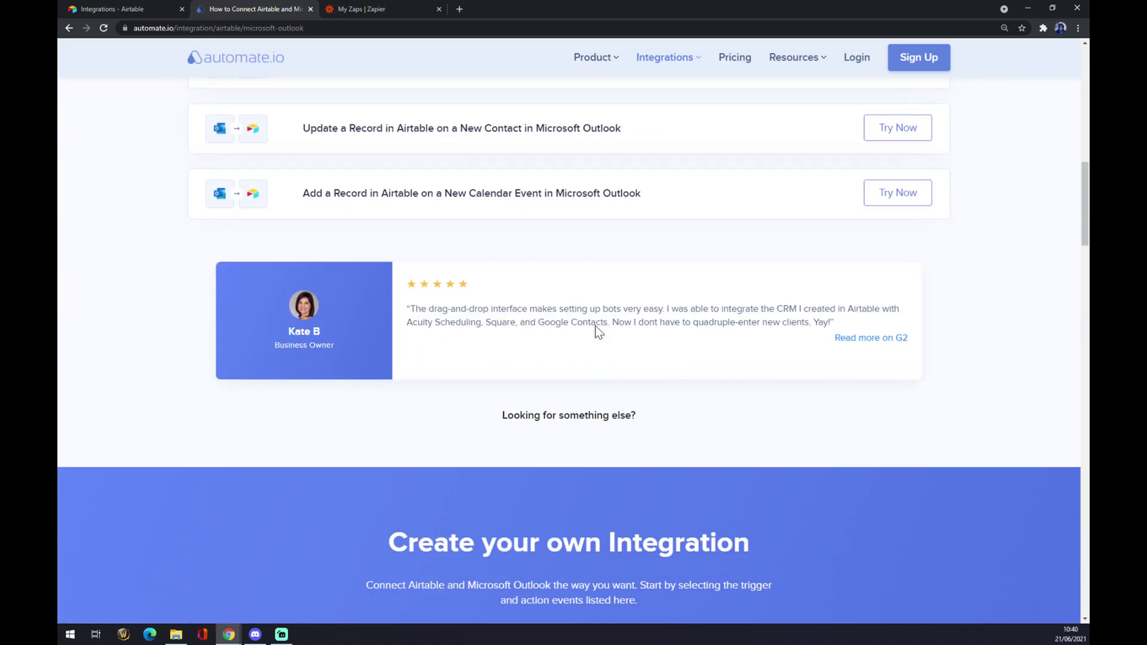
scroll(595, 325, down, 6)
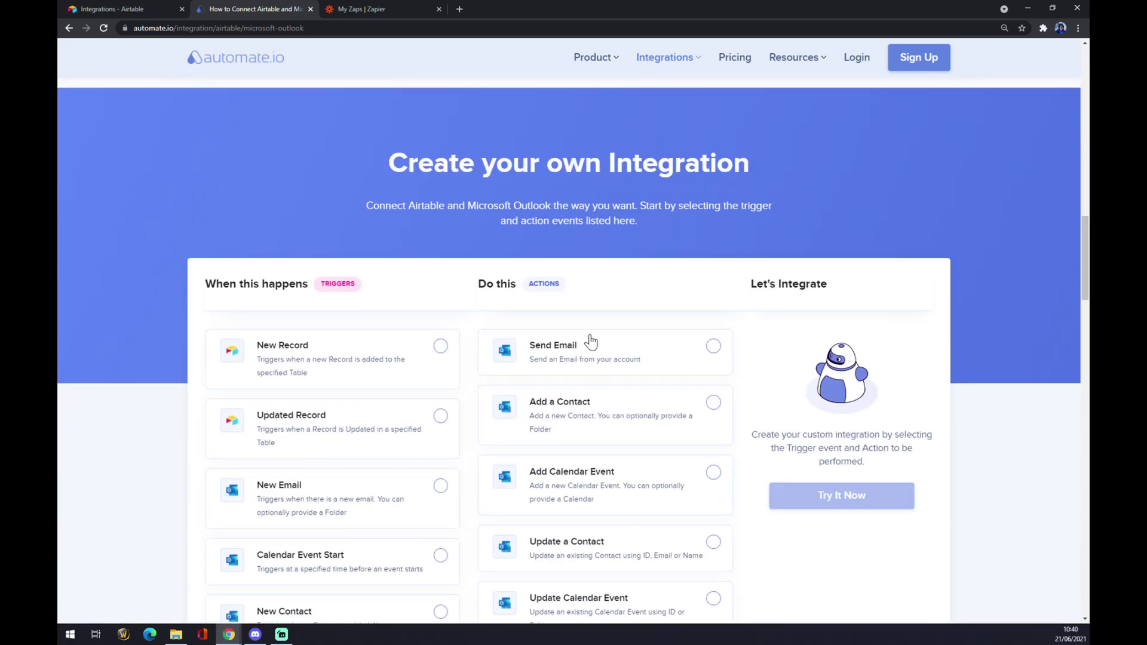
scroll(589, 340, down, 2)
scroll(583, 338, up, 3)
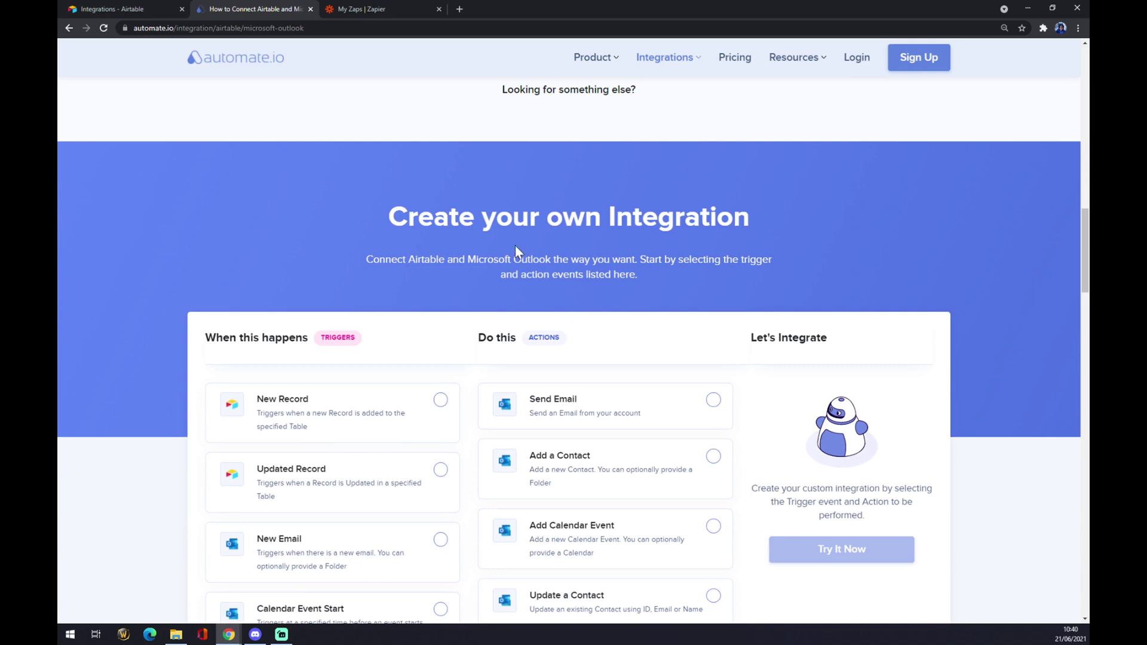
drag(385, 216, 772, 223)
click(257, 267)
Choose New Record as the trigger and Send Email as the action
click(441, 401)
scroll(586, 427, down, 5)
scroll(586, 426, down, 4)
scroll(588, 424, up, 8)
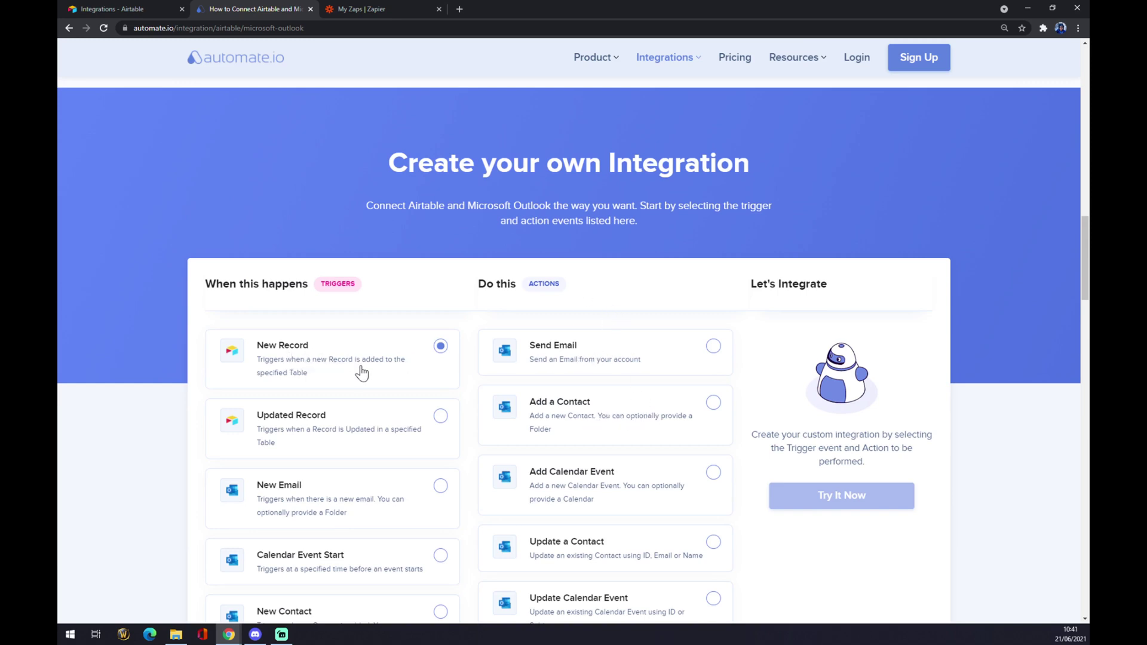
click(583, 366)
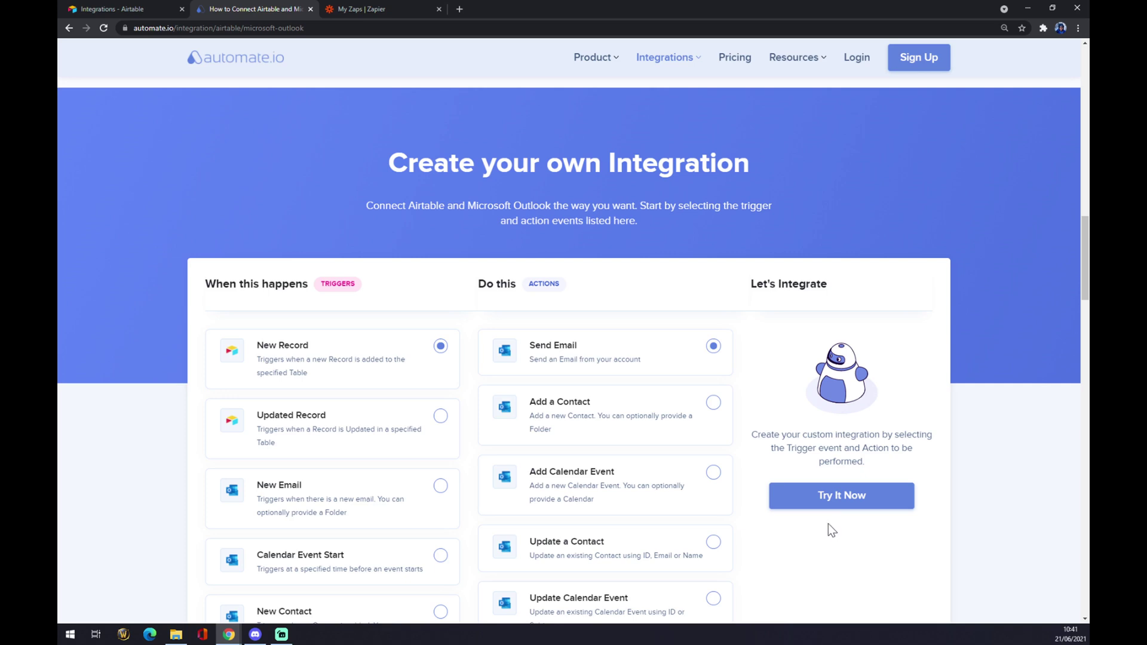
Go from My Zaps to the Zapier dashboard and start a new zap with MAKE A ZAP
click(389, 10)
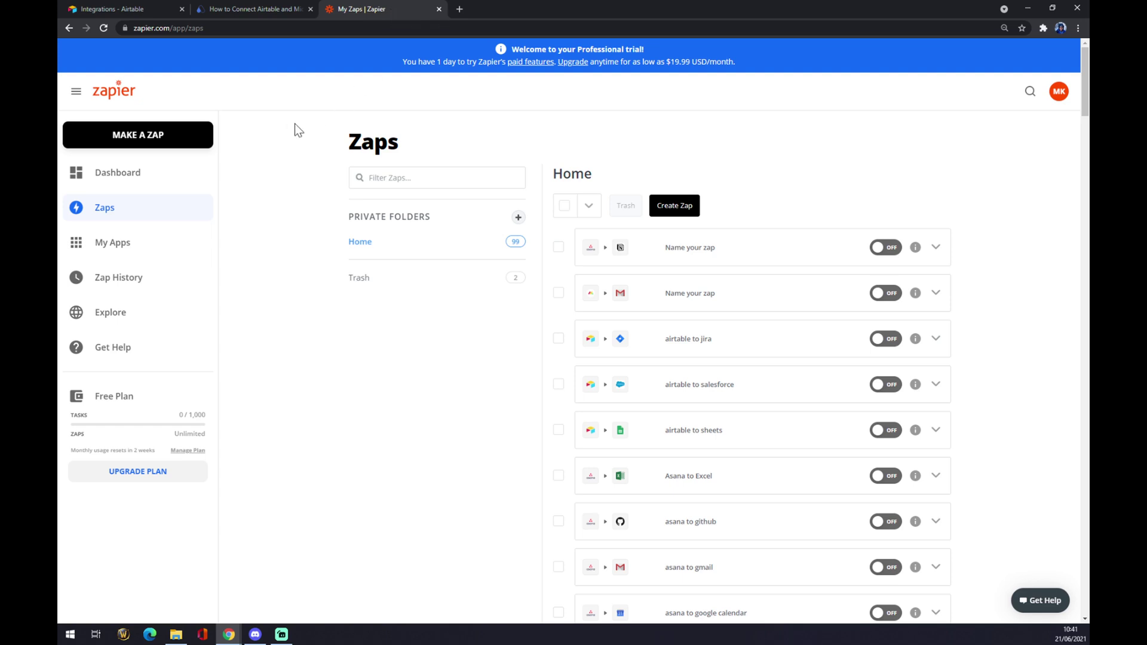
click(156, 178)
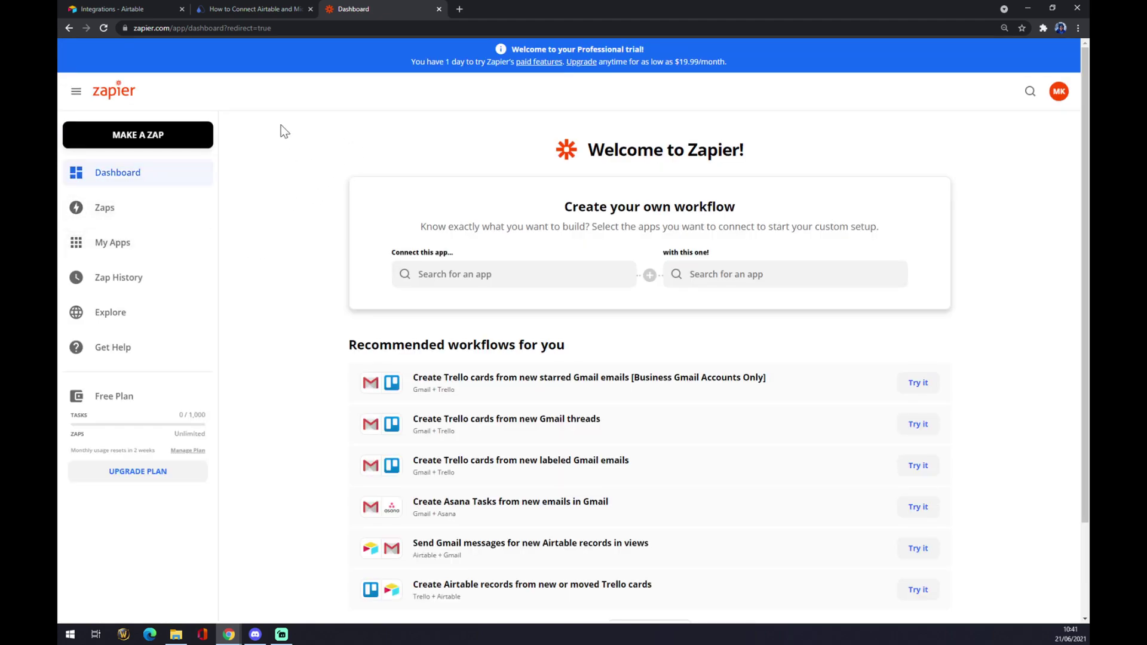
click(125, 136)
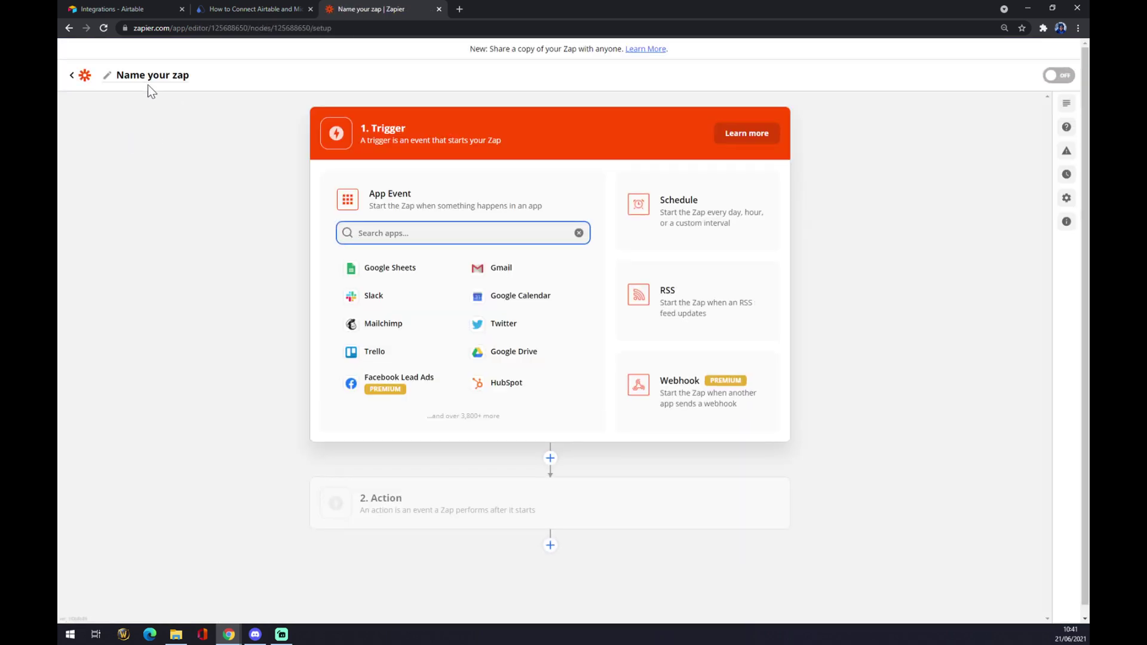
Name the new zap 'airtable to outlook'
click(147, 81)
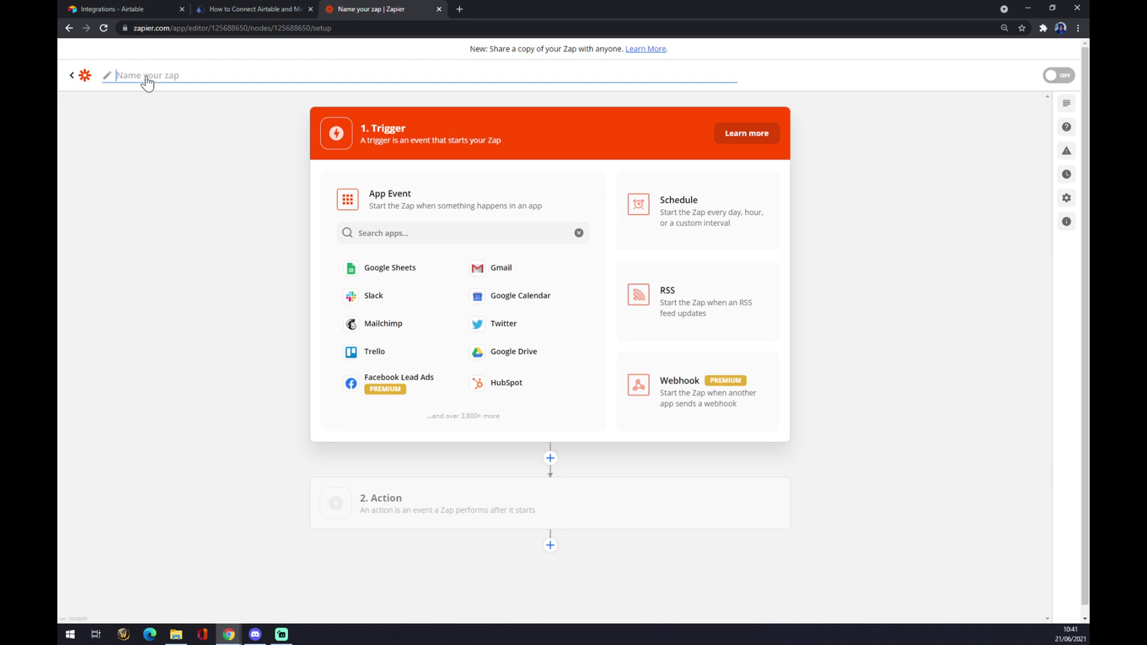
text(airtable to outlook)
key(Return)
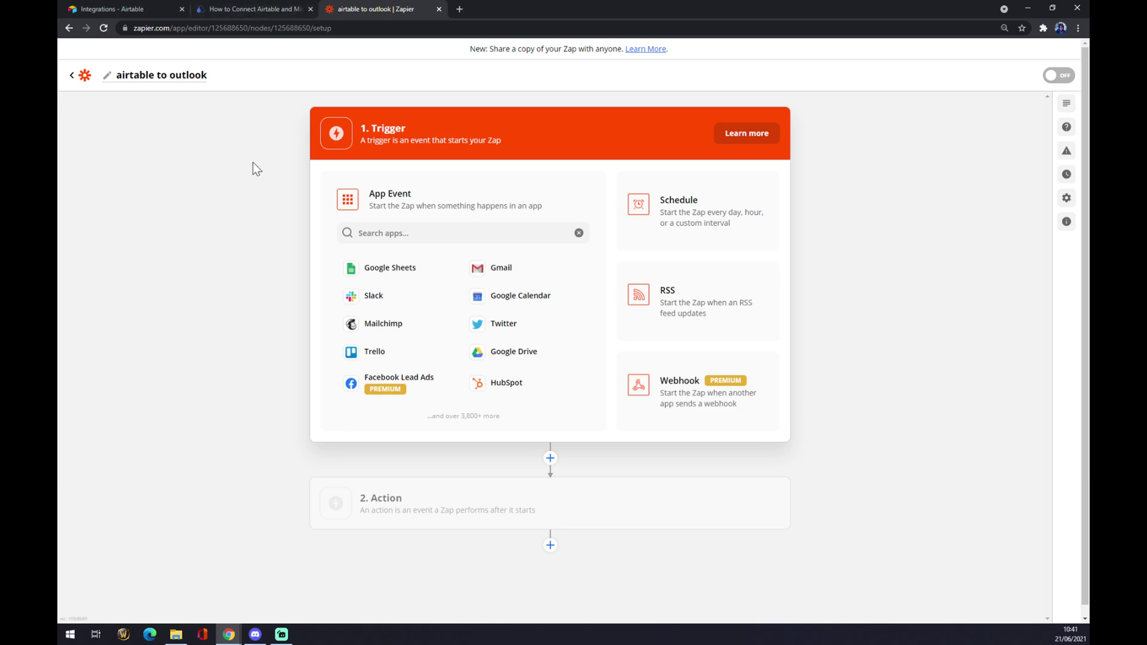
Pick Airtable as the trigger app by searching 'airta'
click(401, 233)
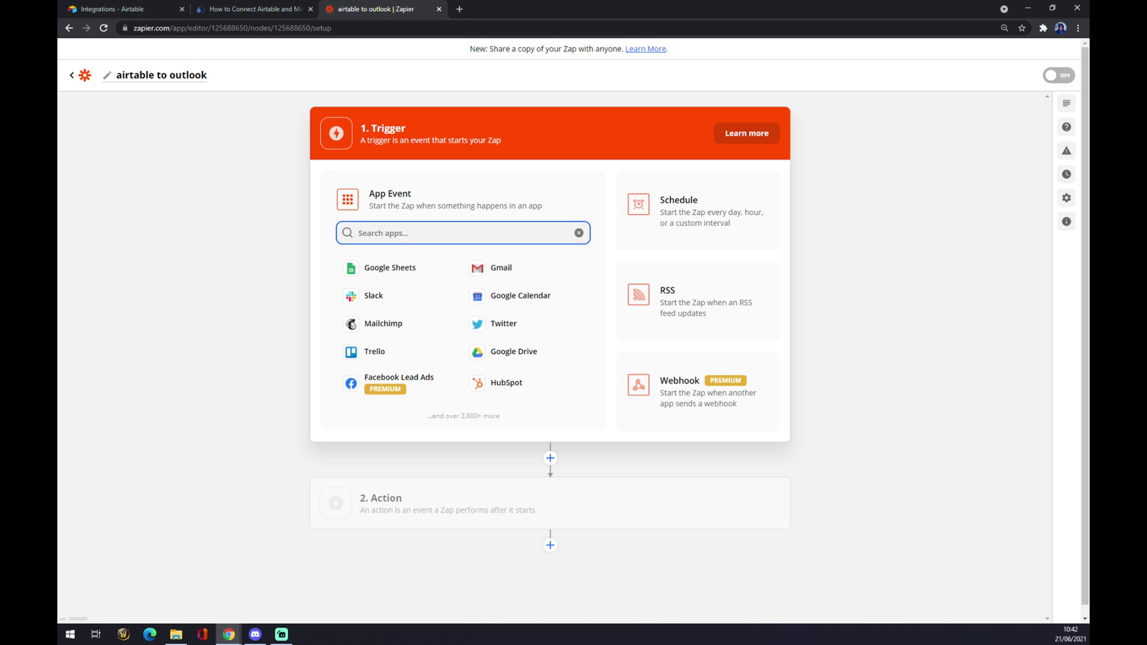
text(airta)
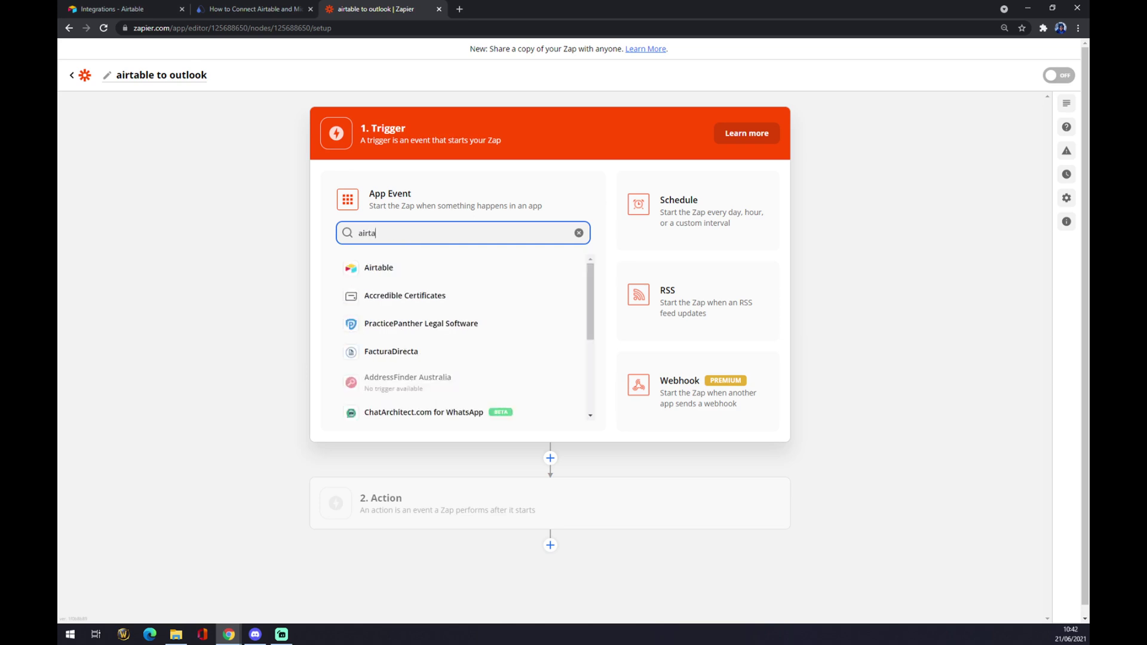
click(389, 267)
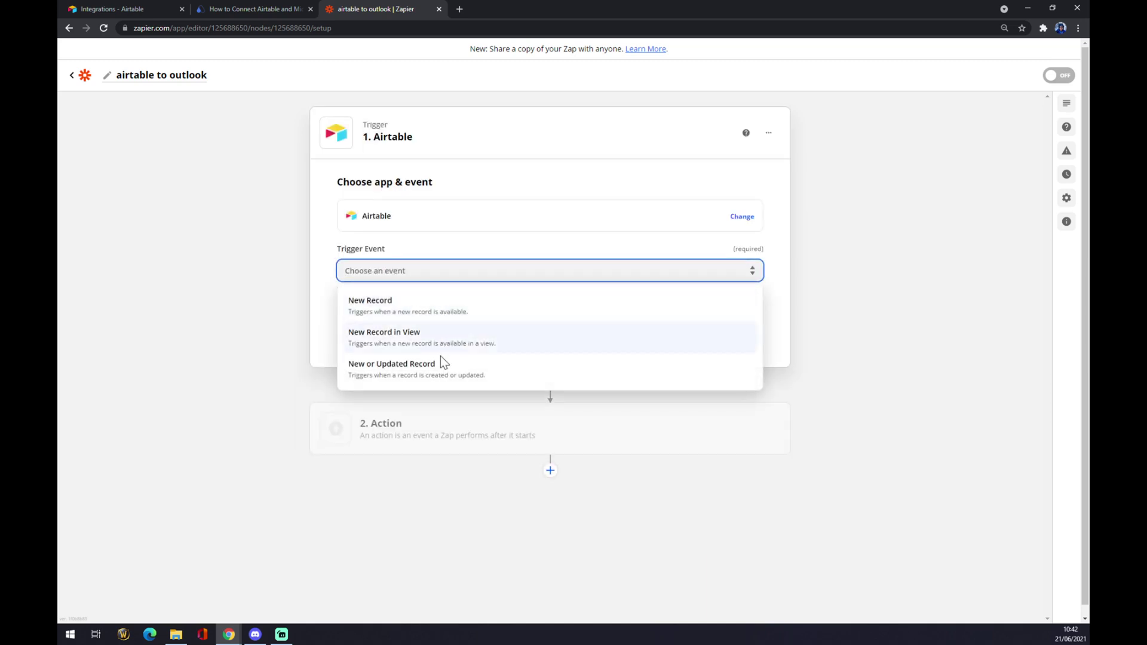
Set the trigger event to New Record and connect the existing Airtable account
click(422, 303)
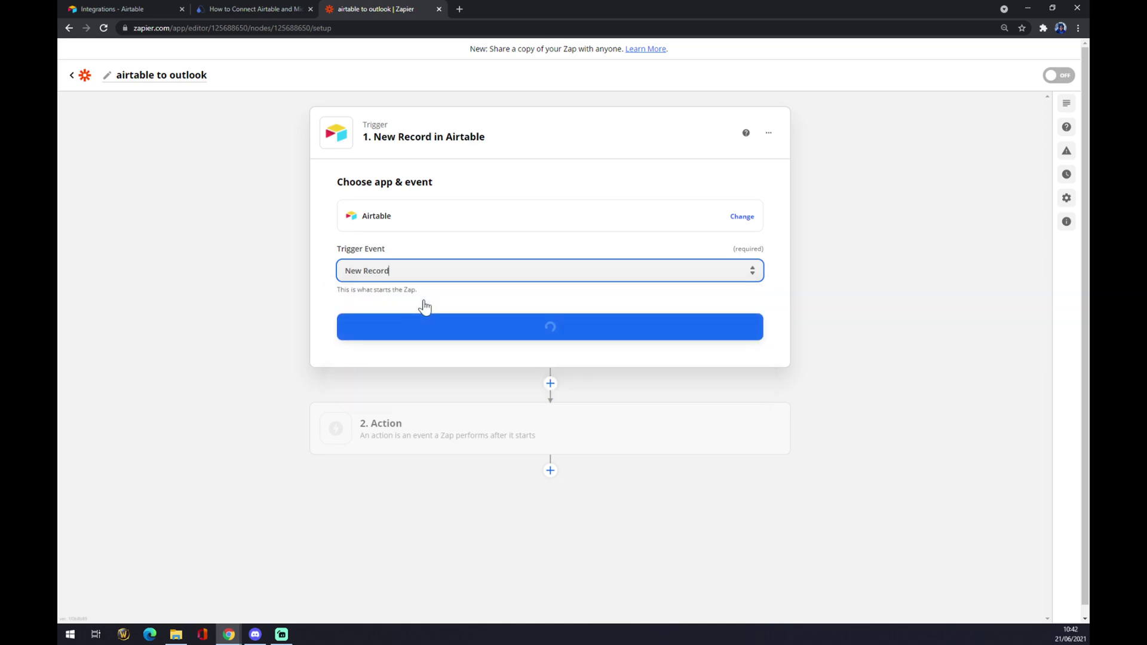
click(447, 338)
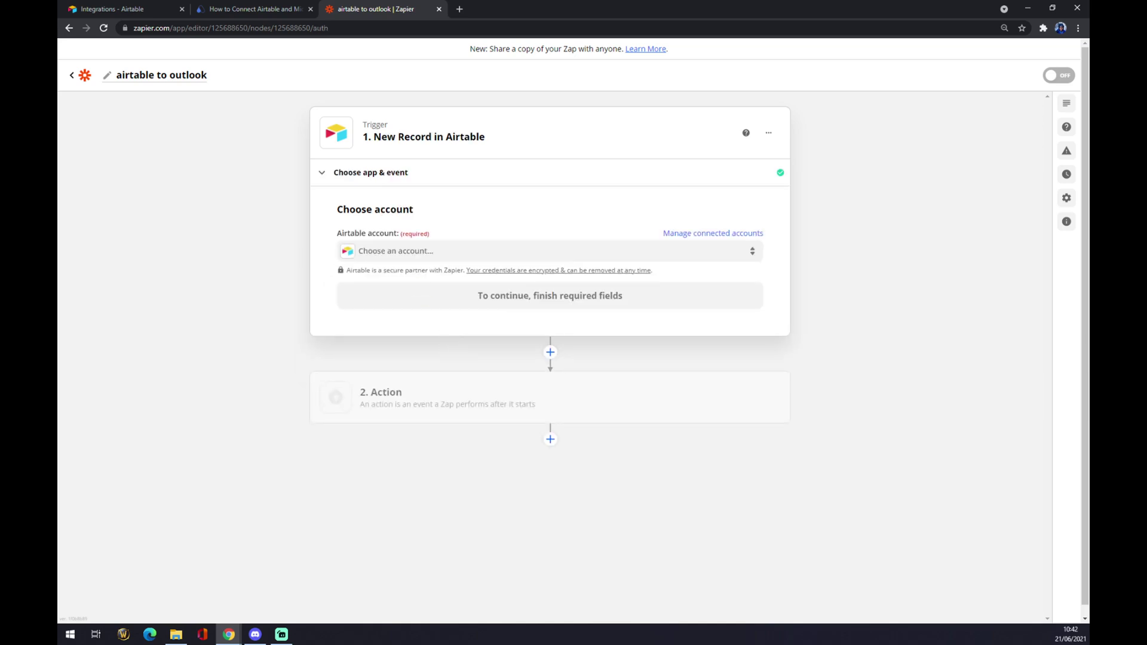
click(399, 255)
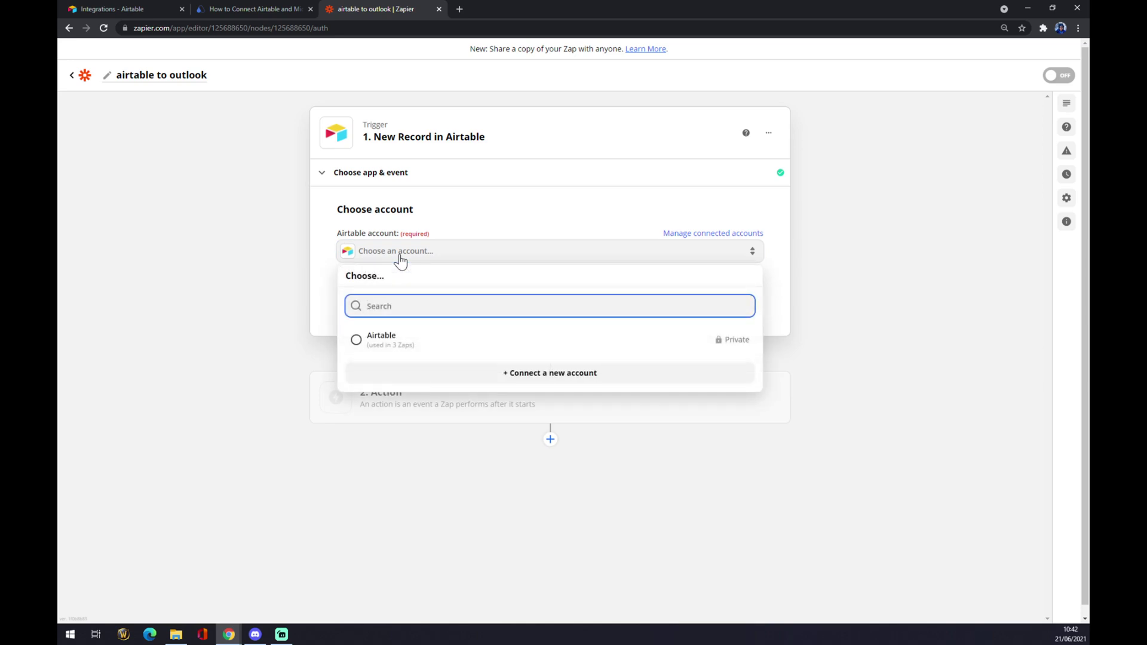
click(405, 340)
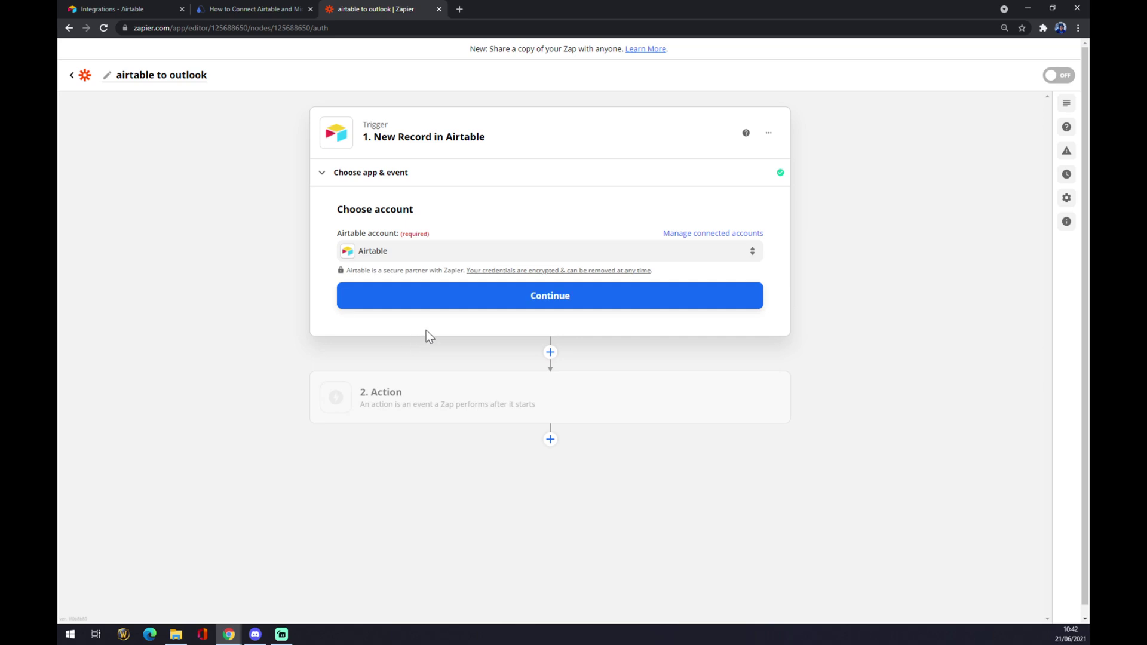
click(451, 306)
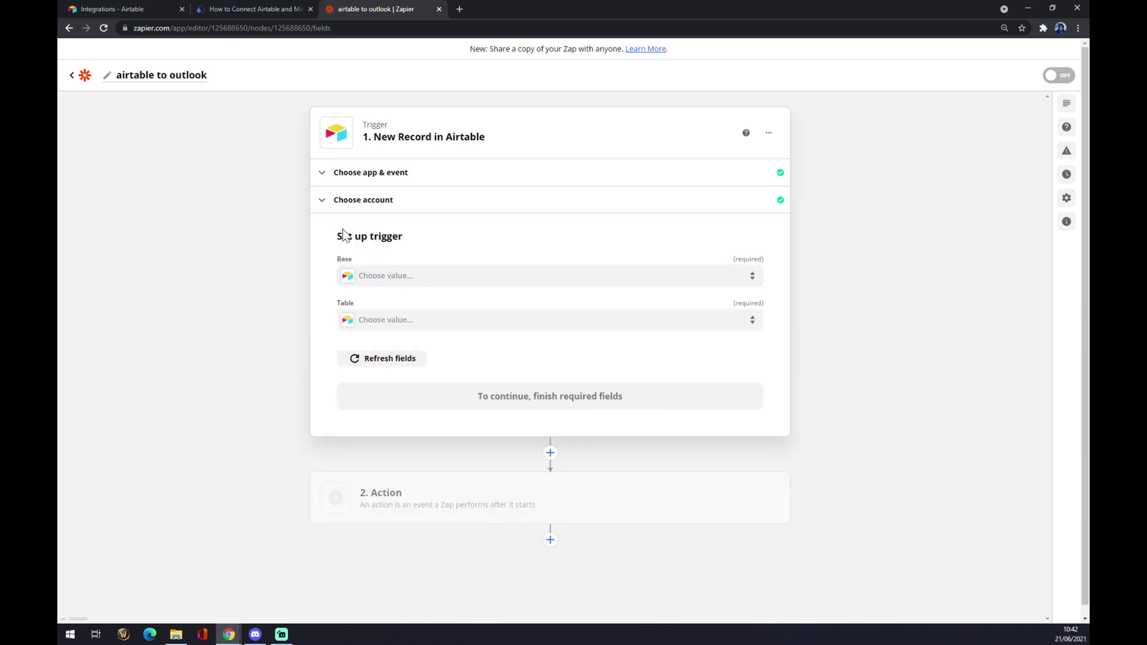
Select the User research base and Features & complaints table, then continue to testing
click(381, 279)
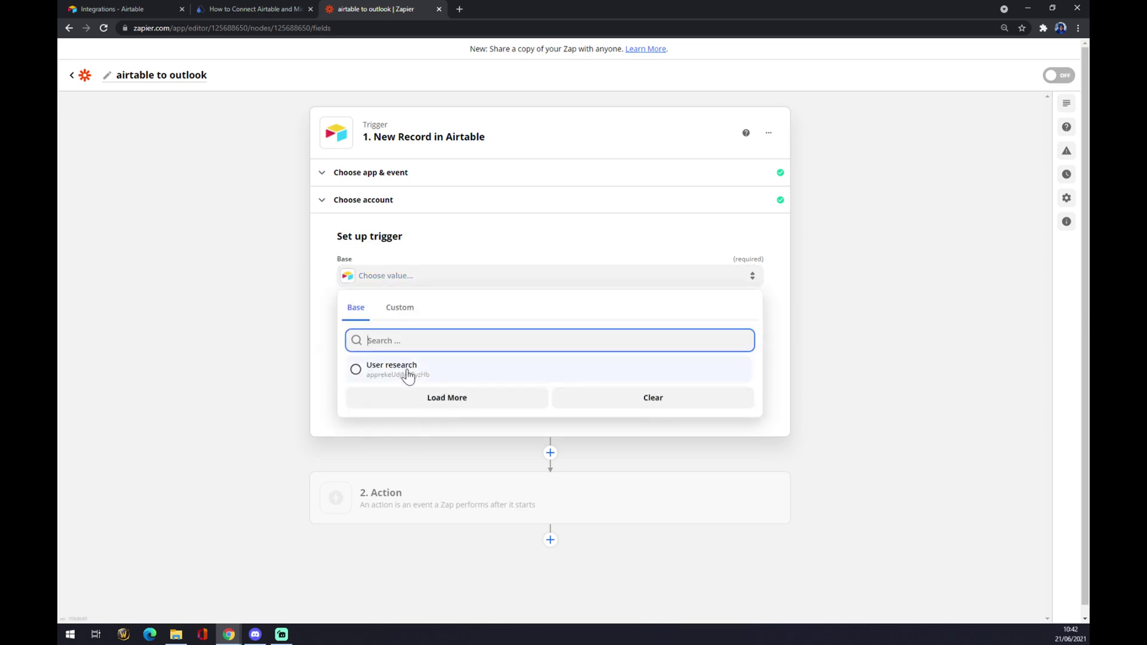
click(409, 376)
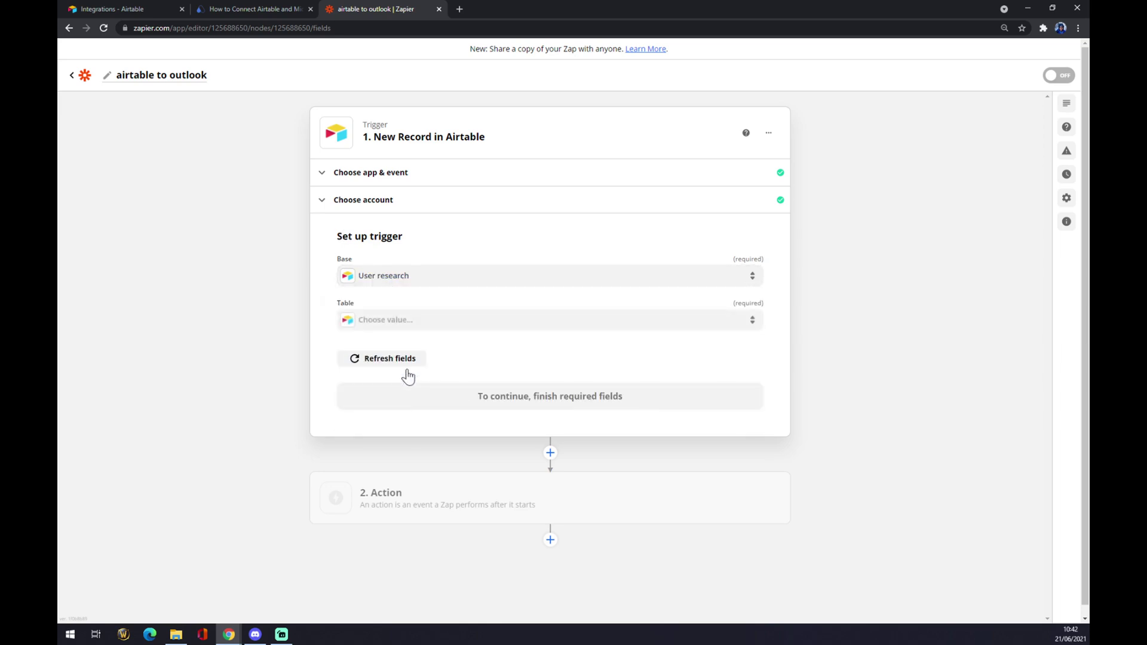
click(410, 324)
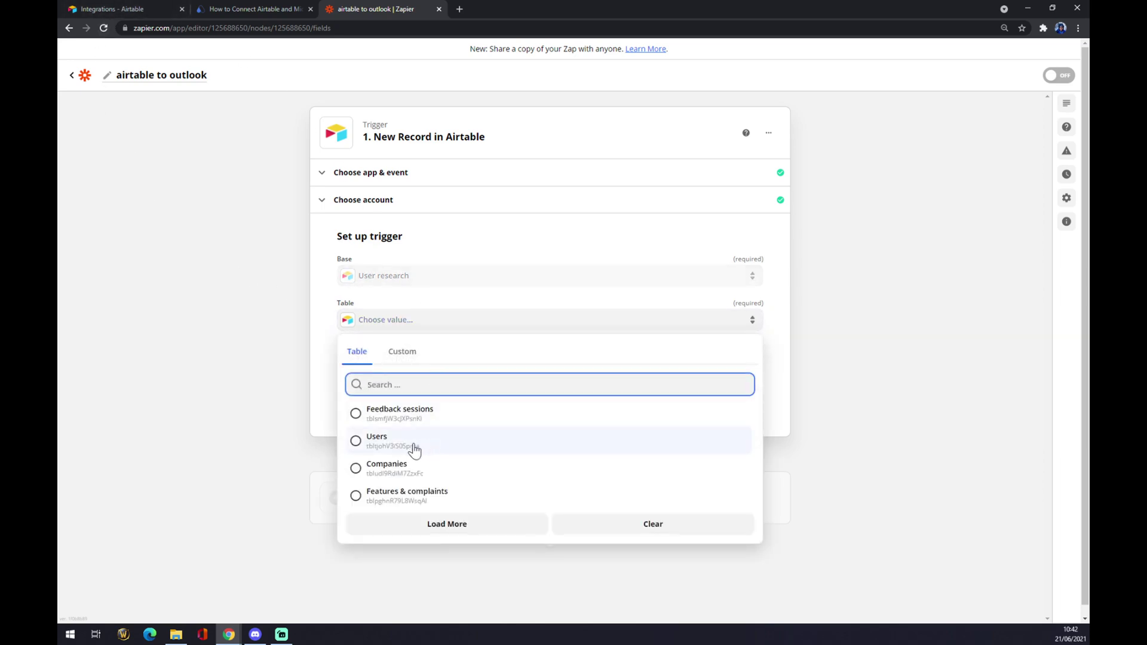
click(418, 501)
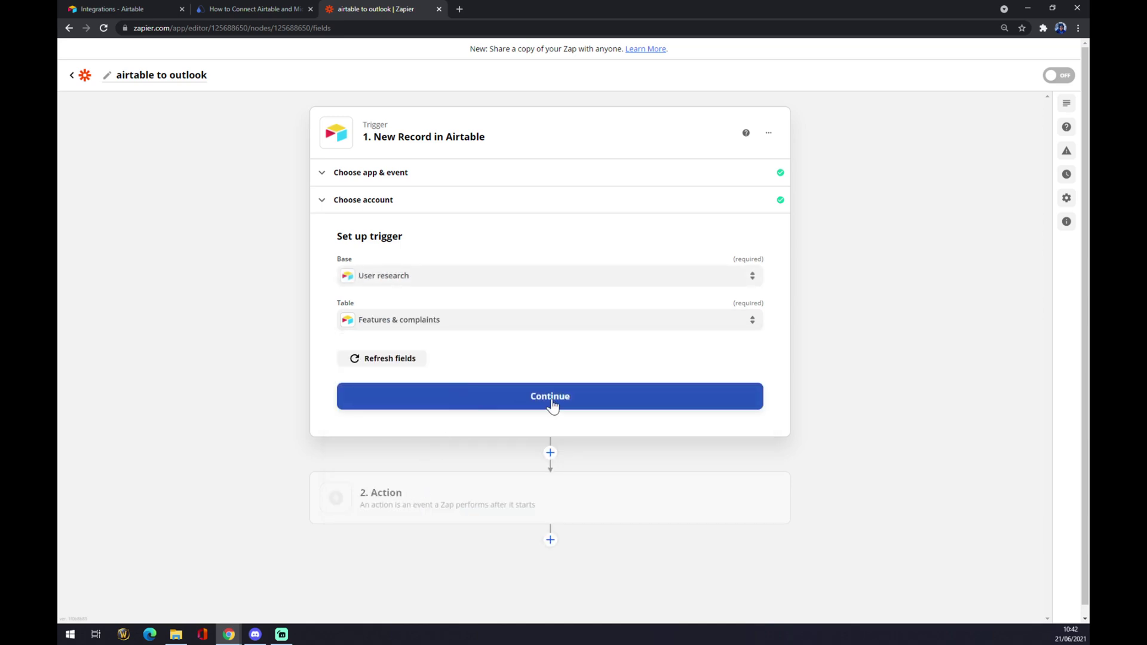
click(550, 402)
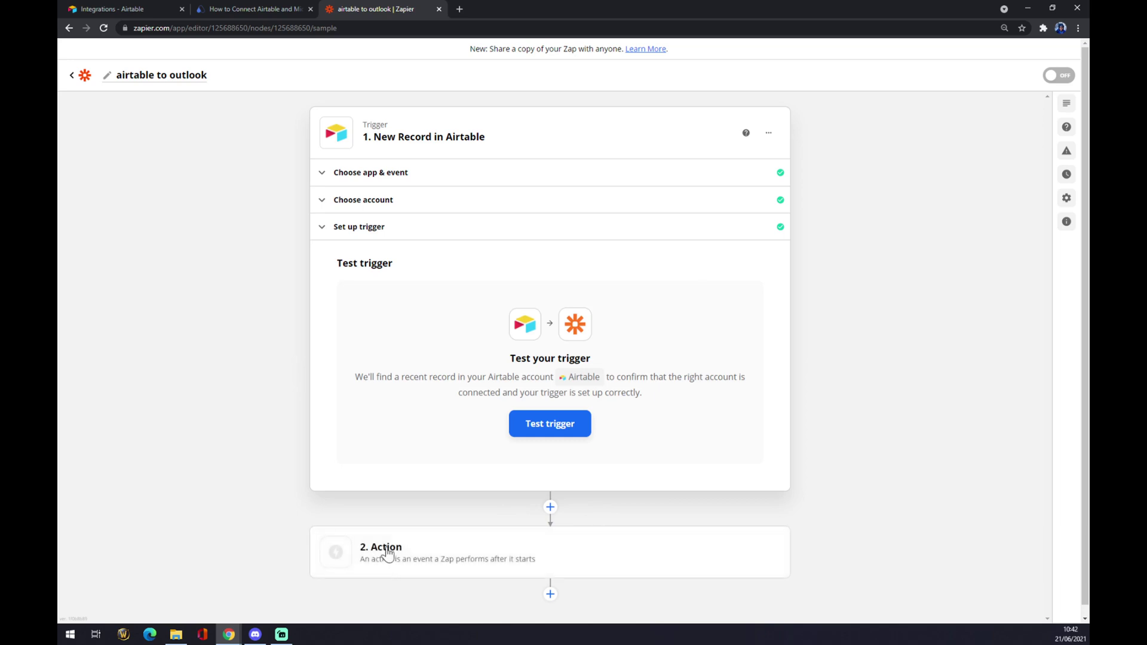
Make the action step Microsoft Outlook with the Send Email event and continue
click(474, 558)
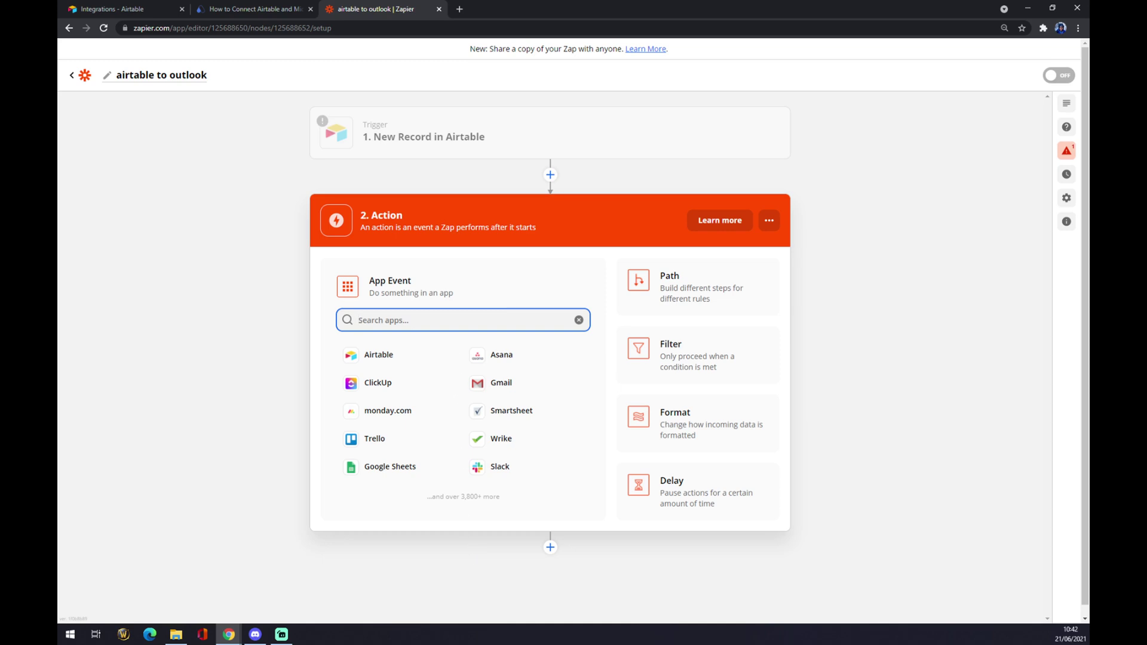
text(outloo)
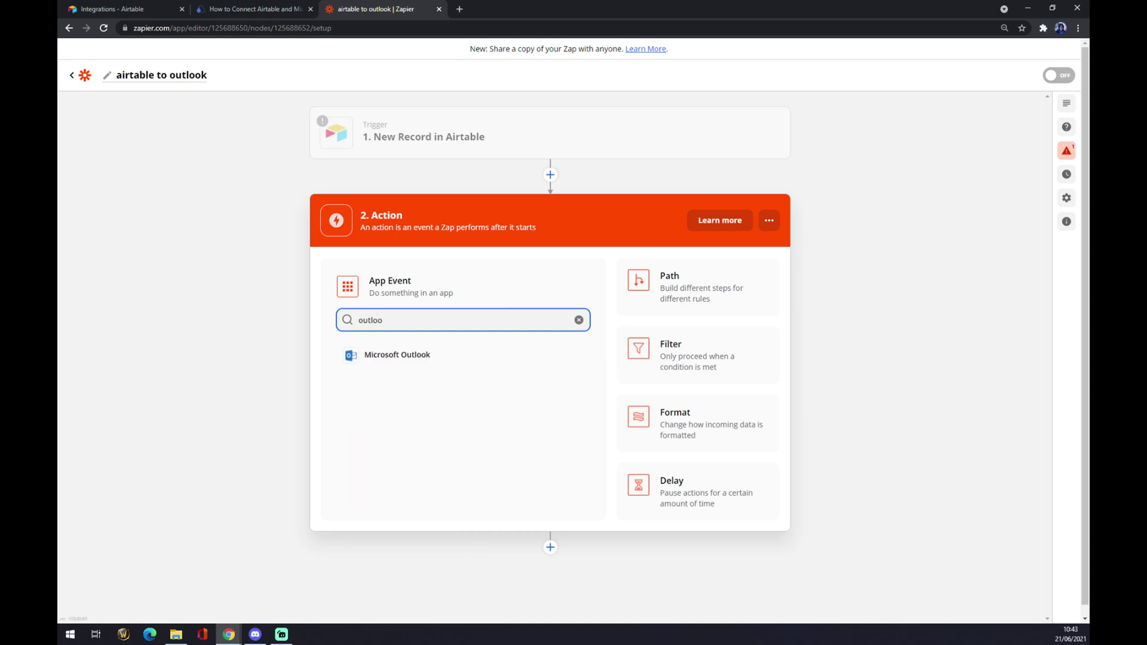
click(438, 354)
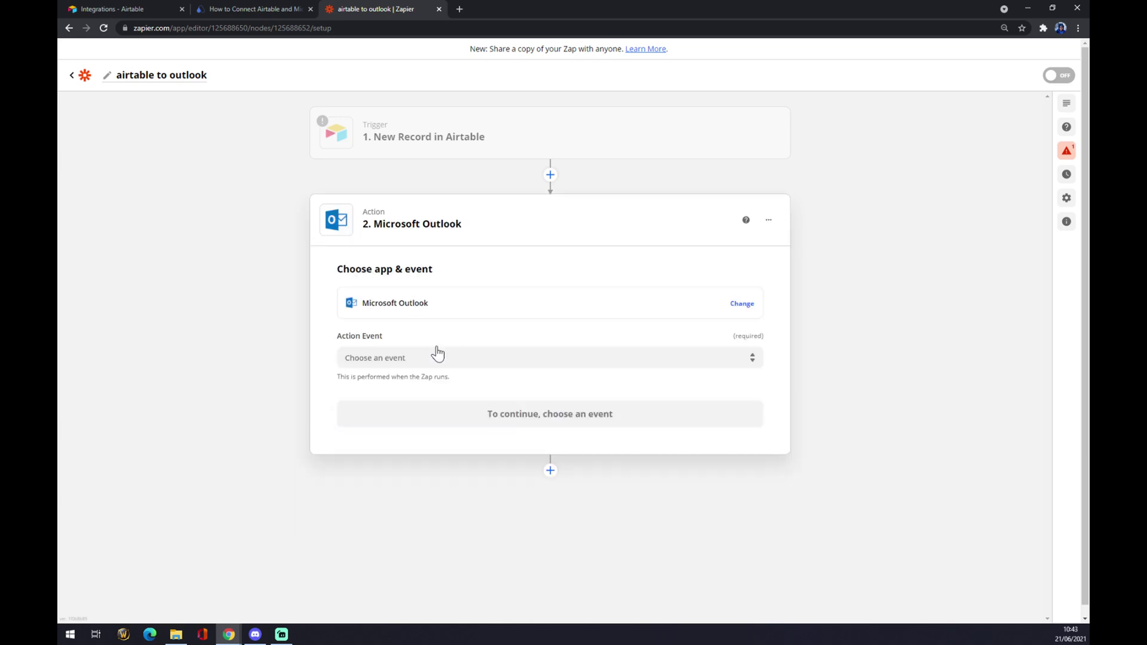
click(438, 354)
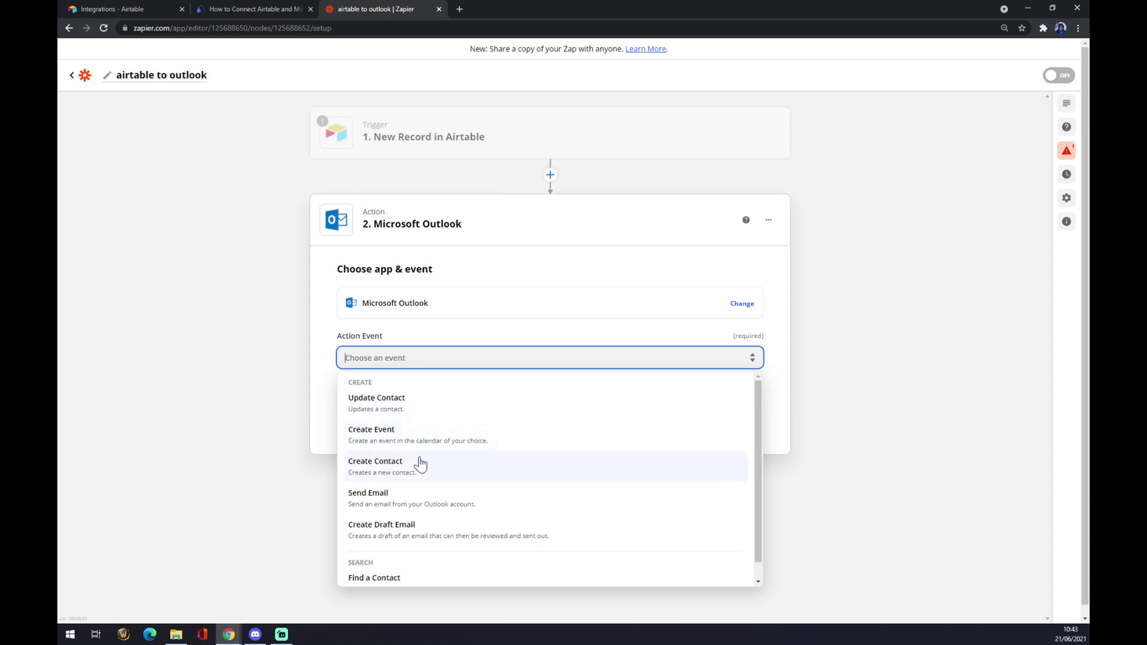
click(415, 505)
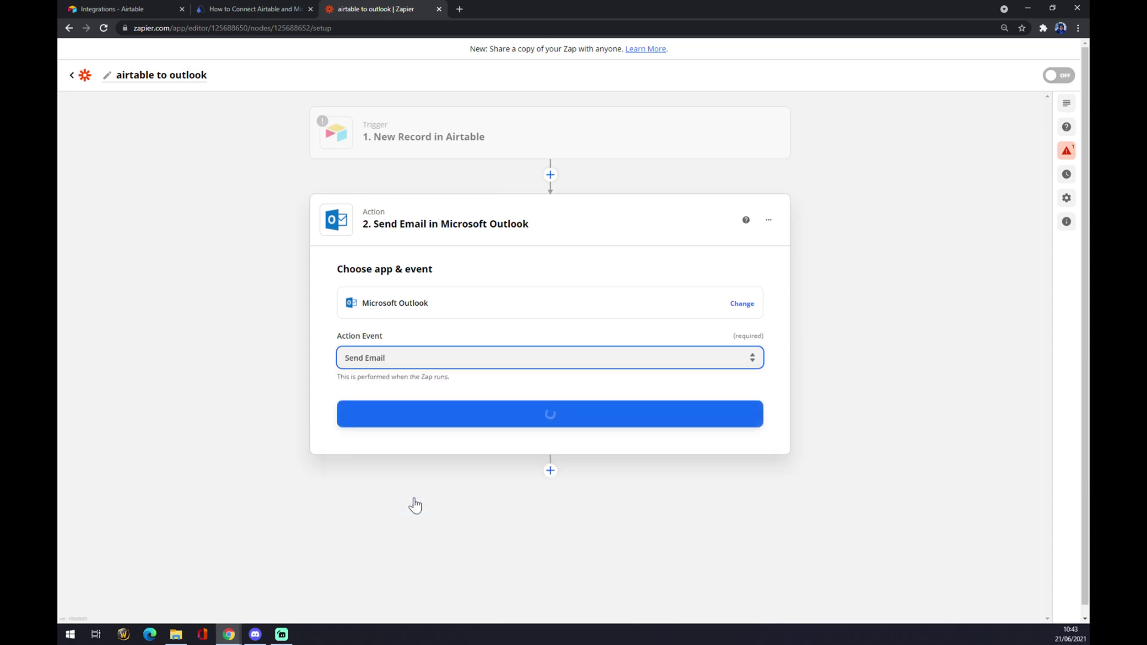
click(583, 417)
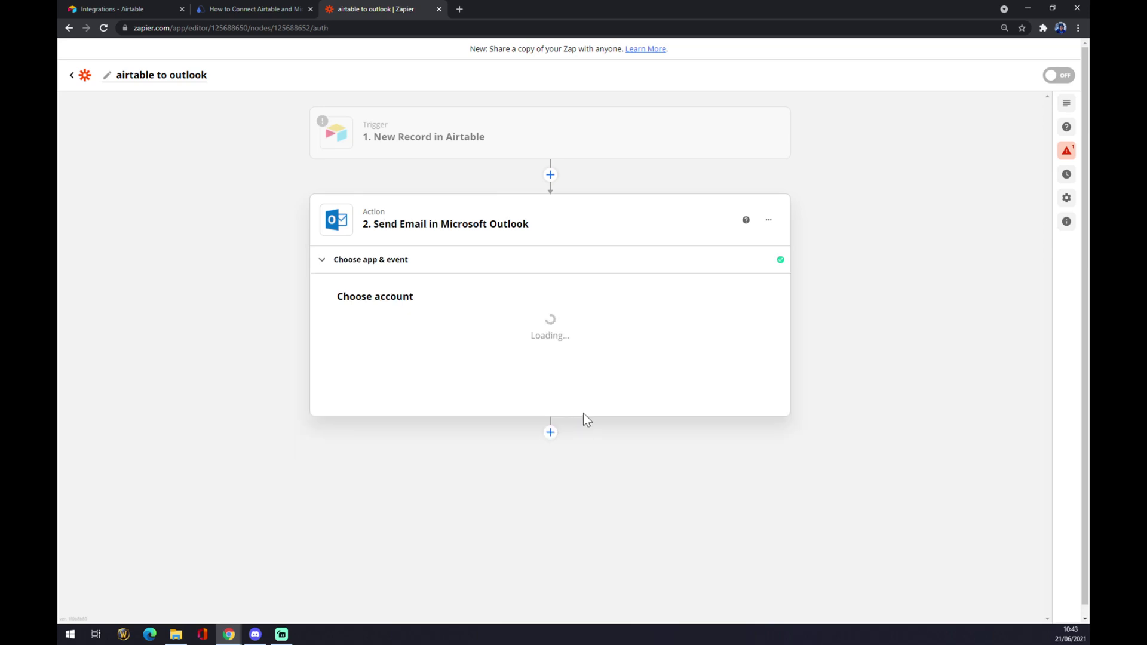